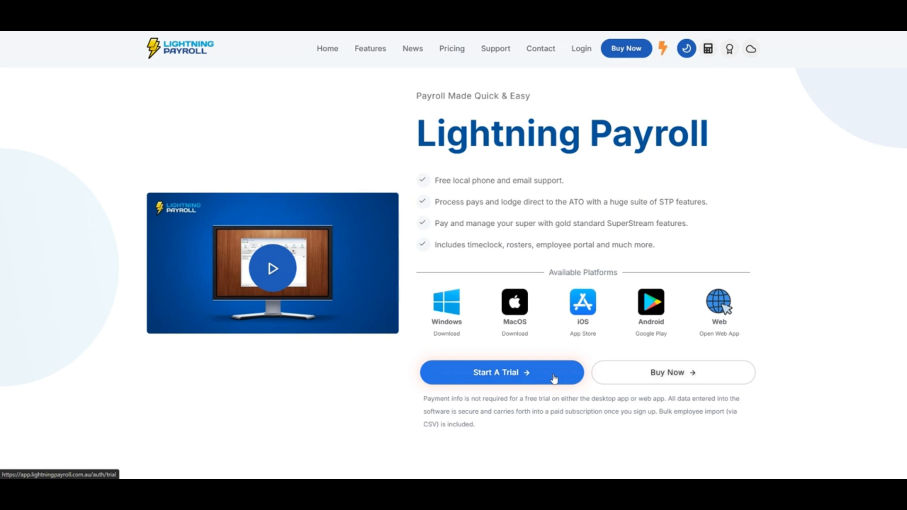
- Choose Start A Trial on the Lightning Payroll homepage to begin a free trial sign-up
click(554, 377)
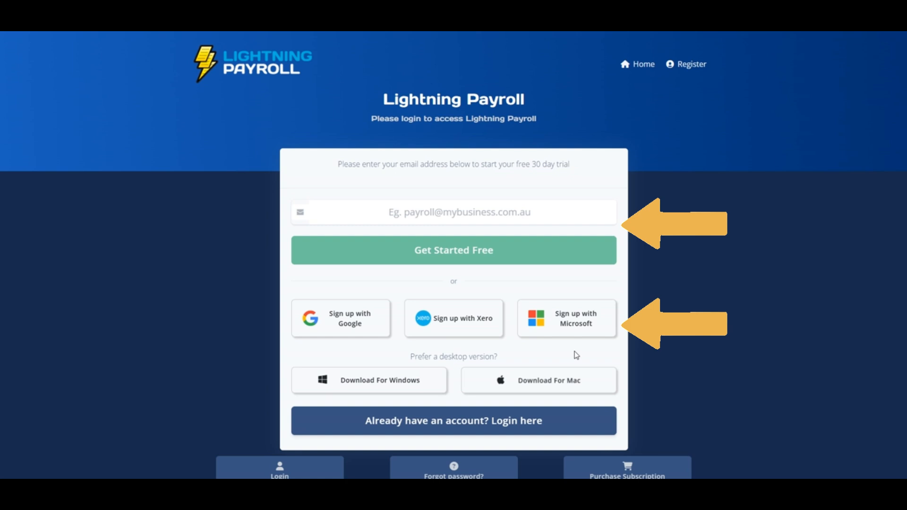
- Register the 30-day trial with the sign-up e-mail address, then follow the welcome e-mail's password link
click(565, 207)
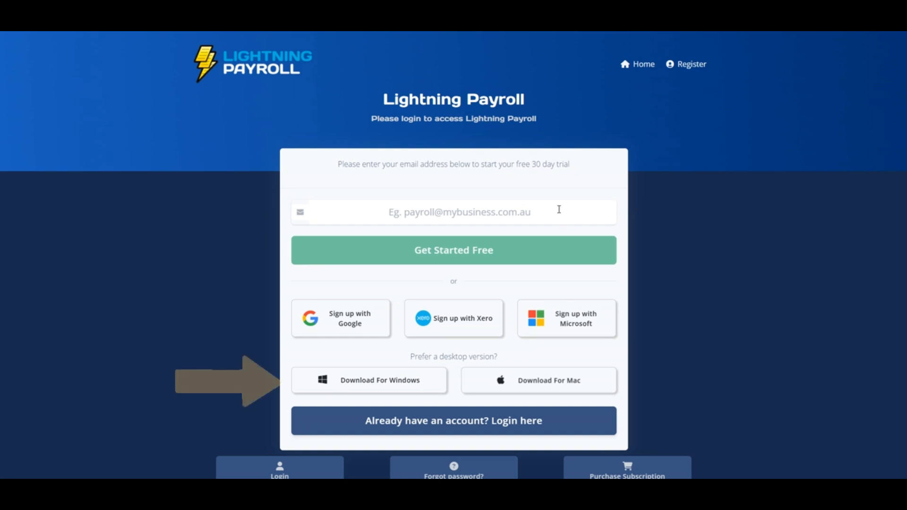
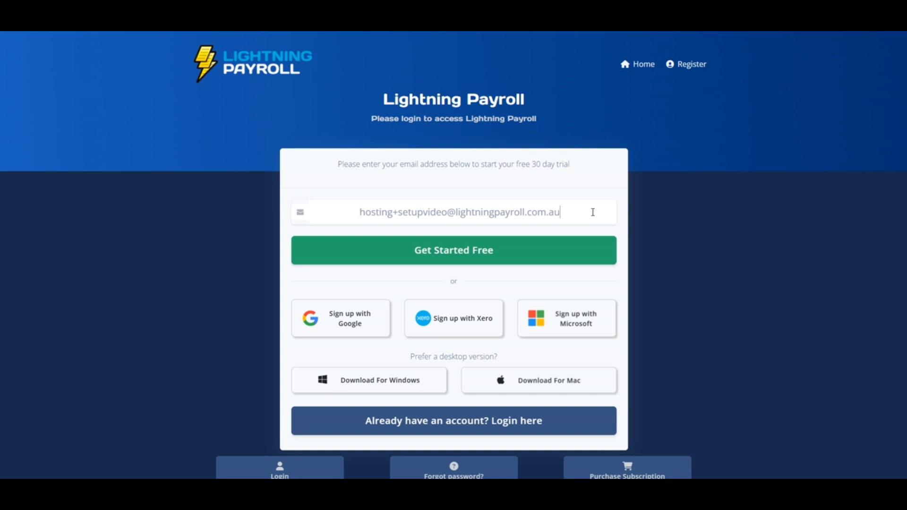
click(573, 258)
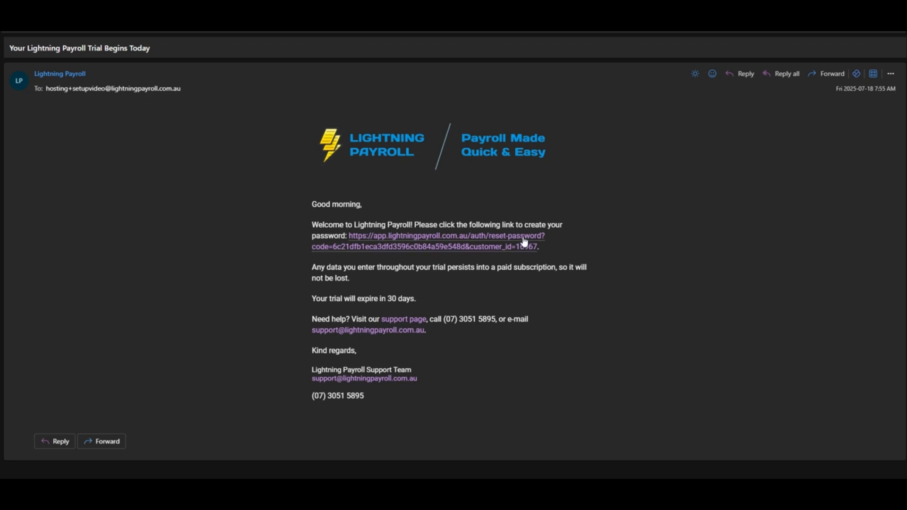
click(523, 245)
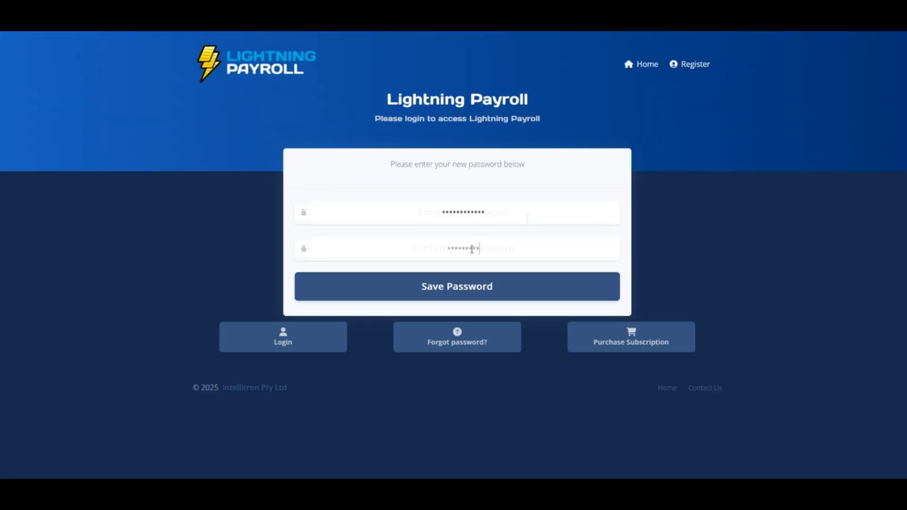
- Enter the new account password in both fields, save it and log in
text(••)
click(481, 286)
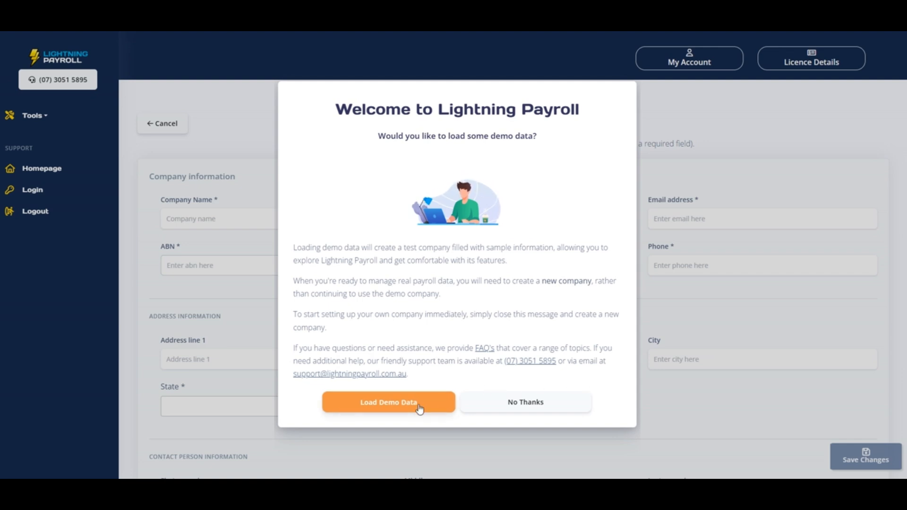
- Load the demo data to create Test Company Pty Ltd
click(489, 407)
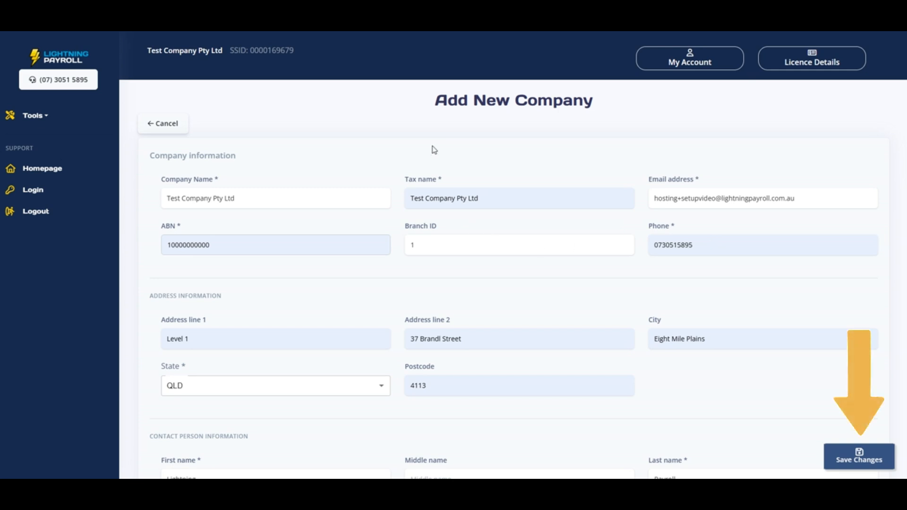
scroll(434, 149, down, 1)
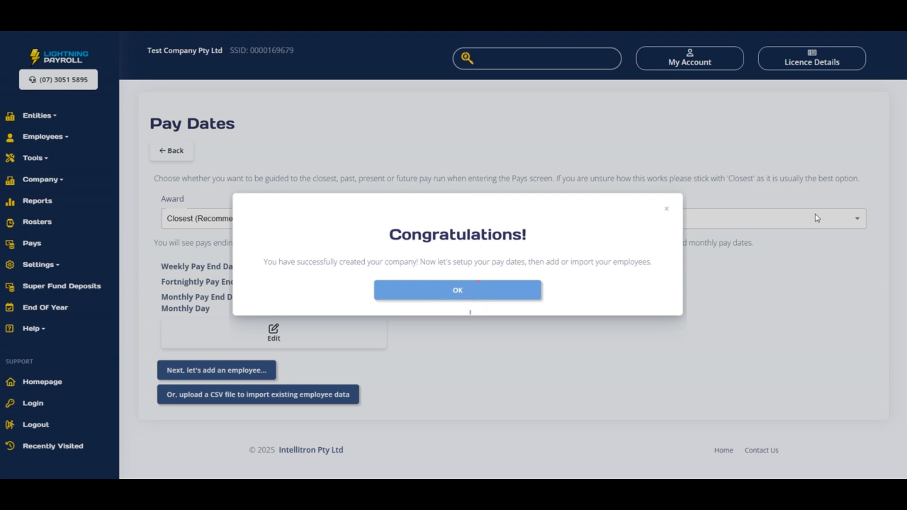
- Dismiss the congratulations message and save pay dates ending Thursday 17 July 2025, monthly pay day 17
click(501, 295)
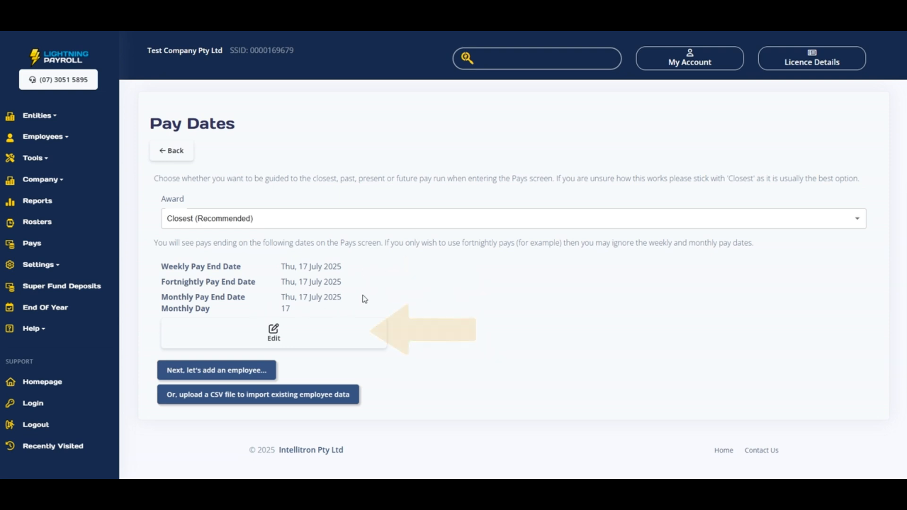
click(342, 336)
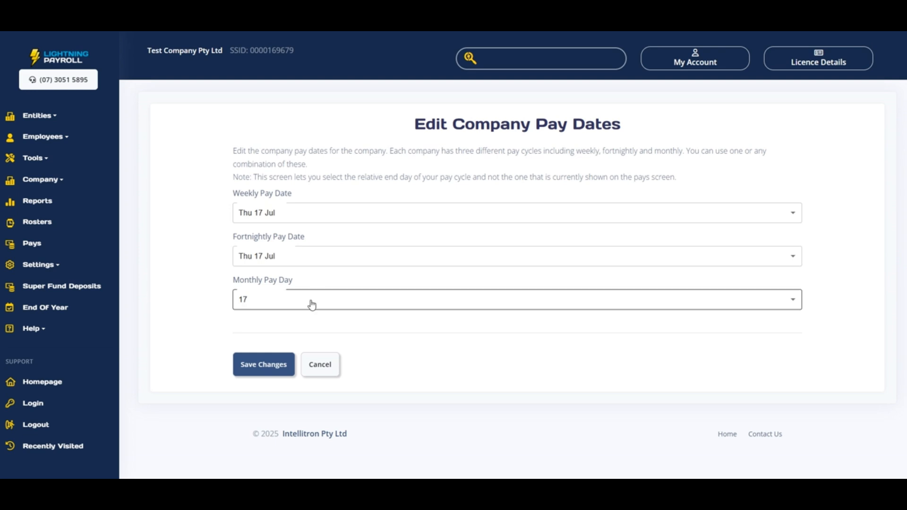
click(285, 374)
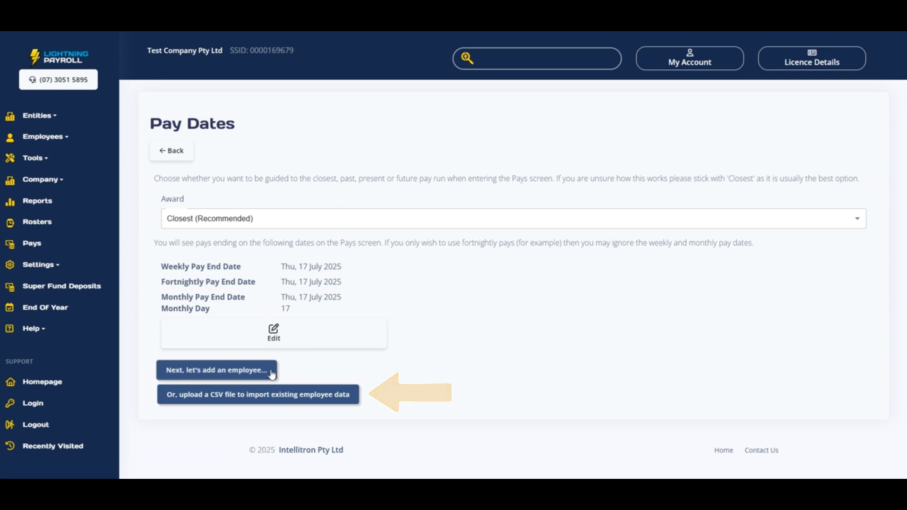
- Add a demo employee and save their permanent full-time, weekly-paid employment details
click(272, 373)
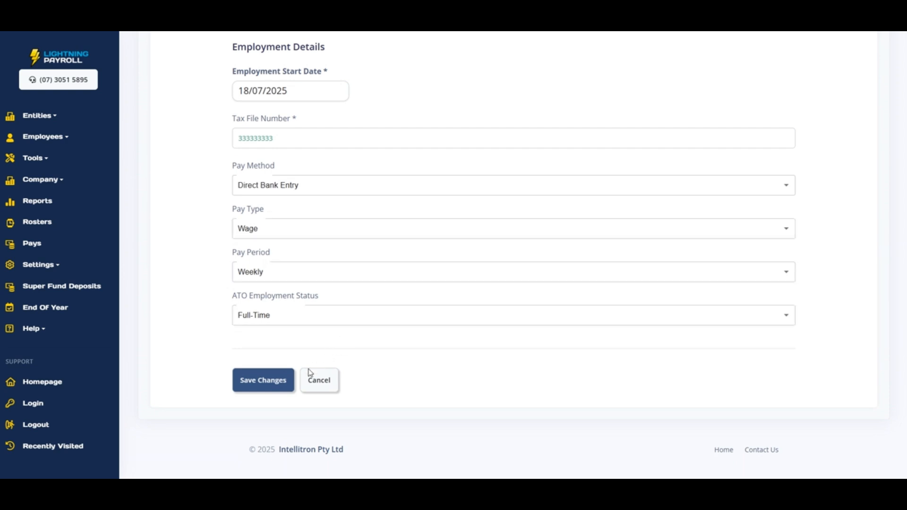
click(263, 380)
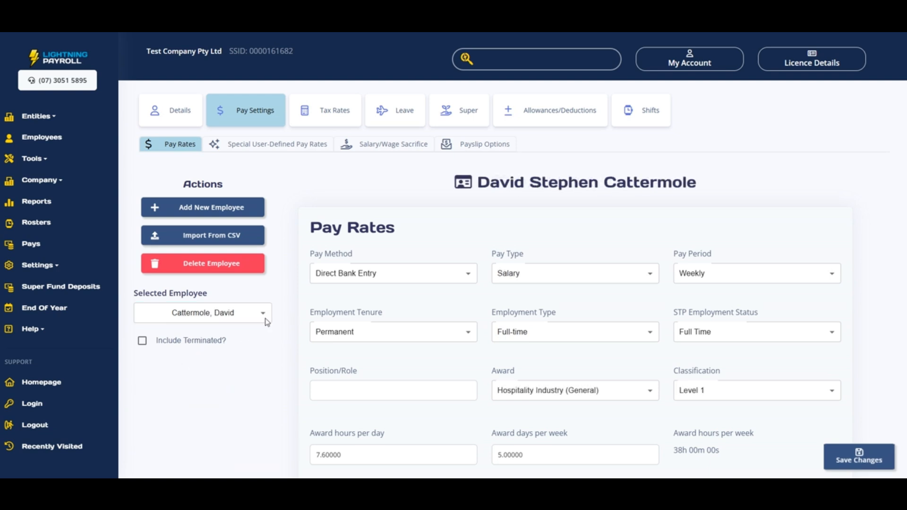
click(265, 315)
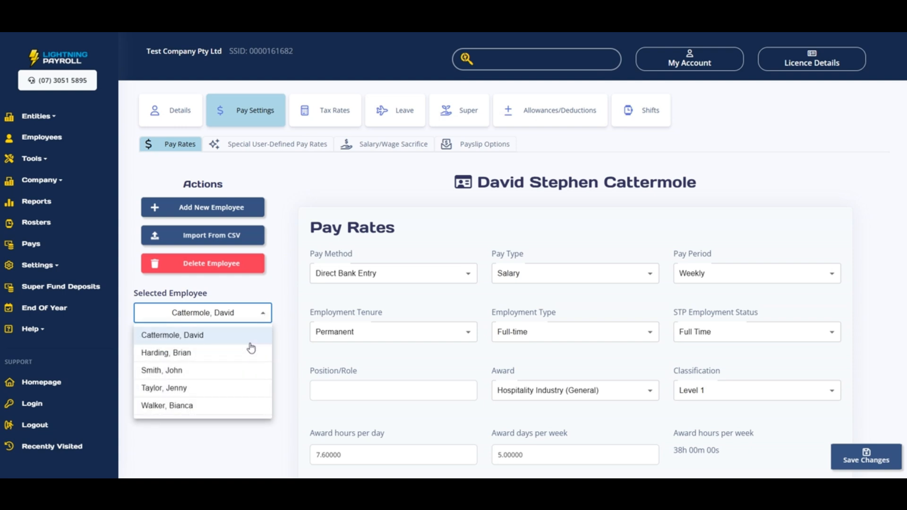
click(283, 289)
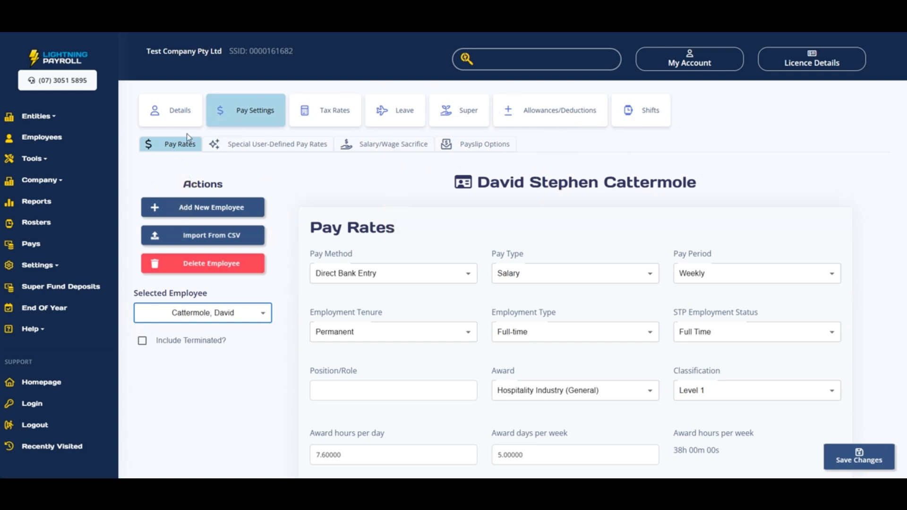
scroll(414, 246, down, 3)
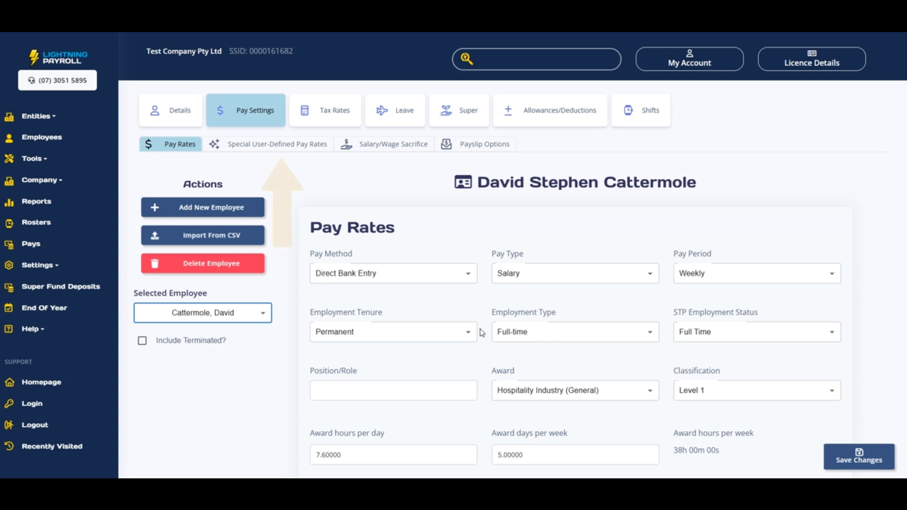
- Show the Special User-Defined Pay Rates (Weekday Night OTE, Weekday Overtime), cancelling a started new rate
click(283, 144)
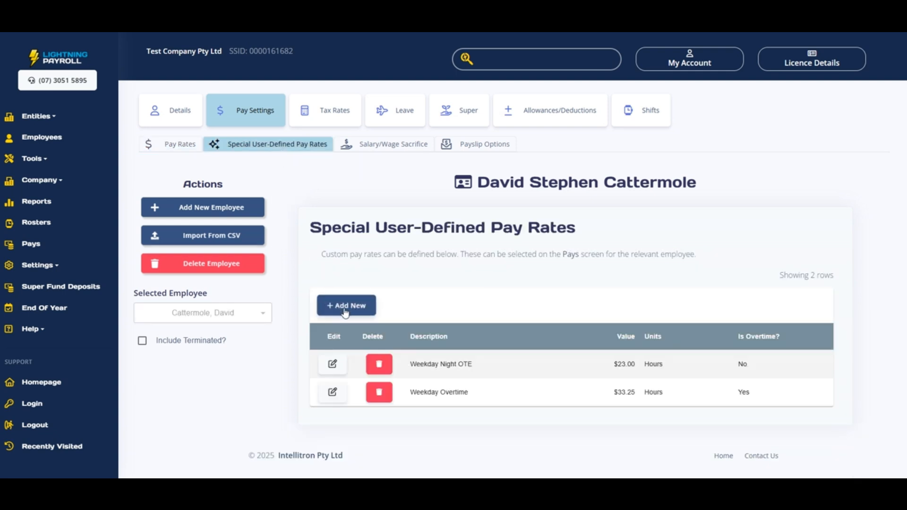
scroll(353, 311, down, 1)
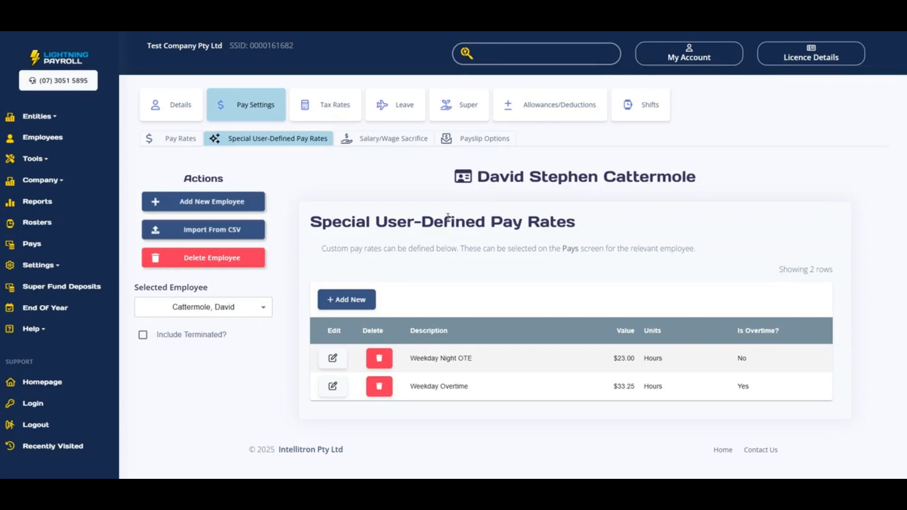
click(338, 299)
scroll(426, 268, down, 3)
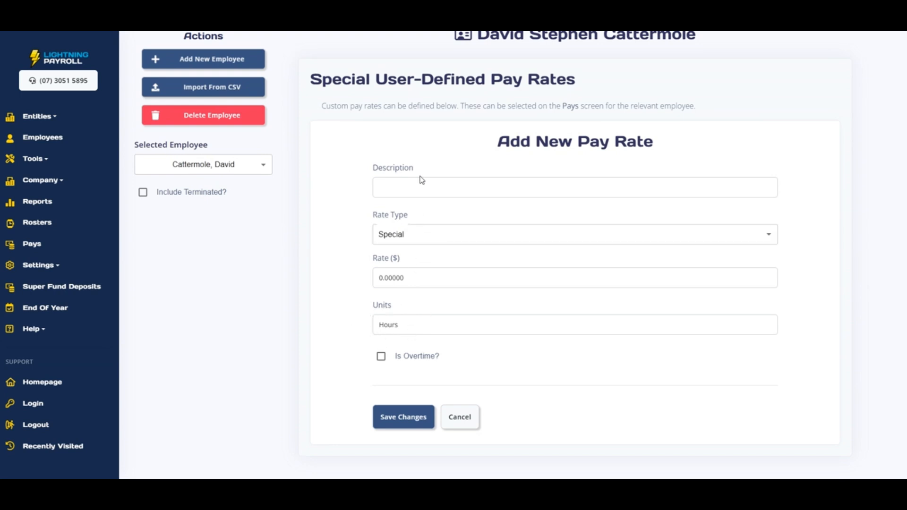
click(466, 420)
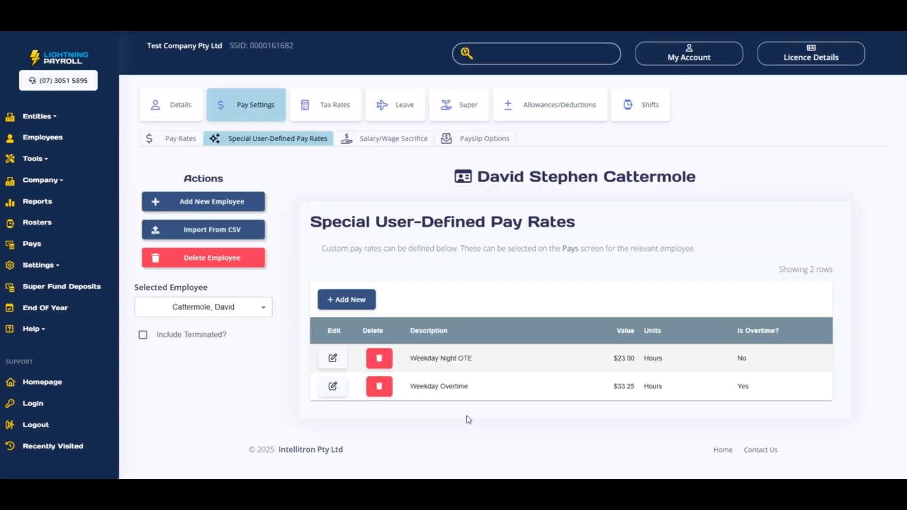
- Check the employee's allowances, then review the company Meals allowance: $2.00, taxable, three employees
click(570, 118)
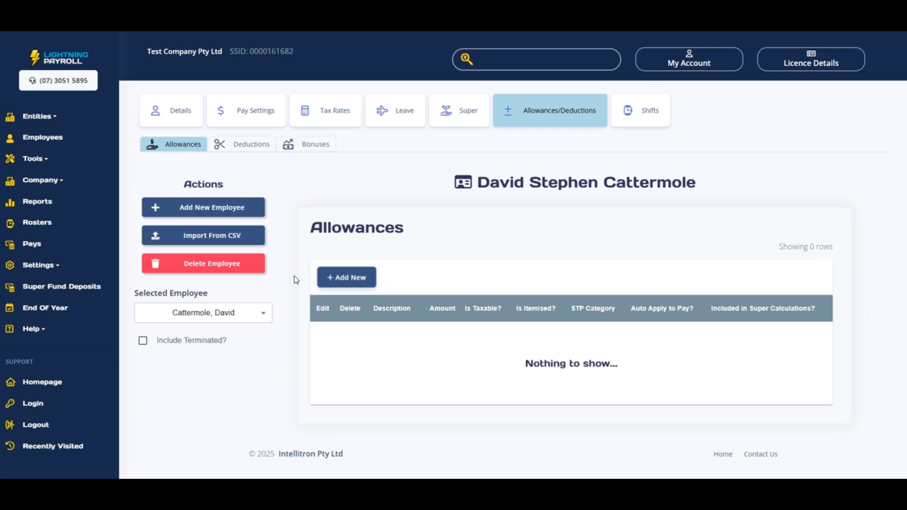
click(37, 185)
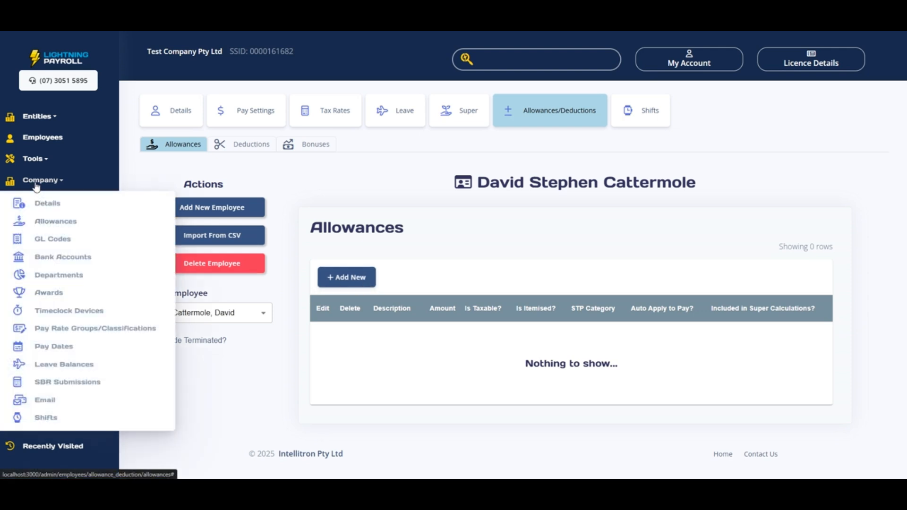
click(98, 224)
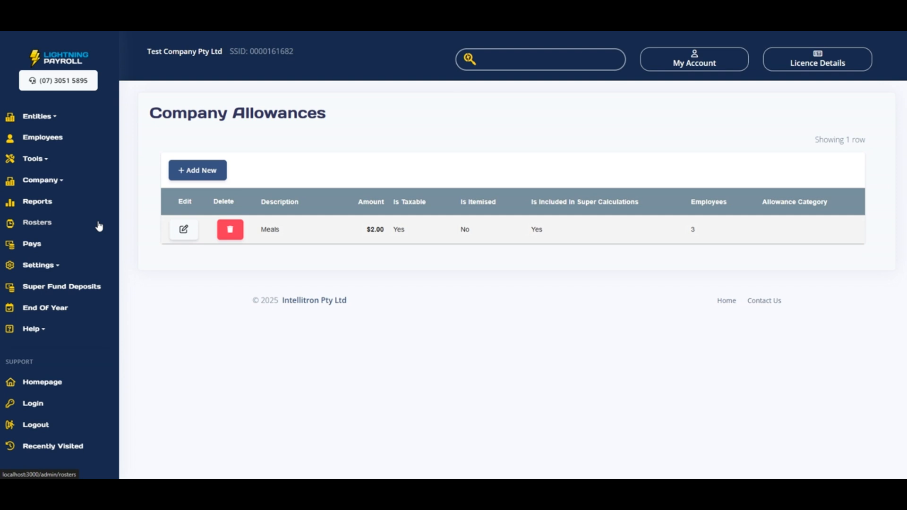
click(181, 231)
scroll(206, 266, down, 4)
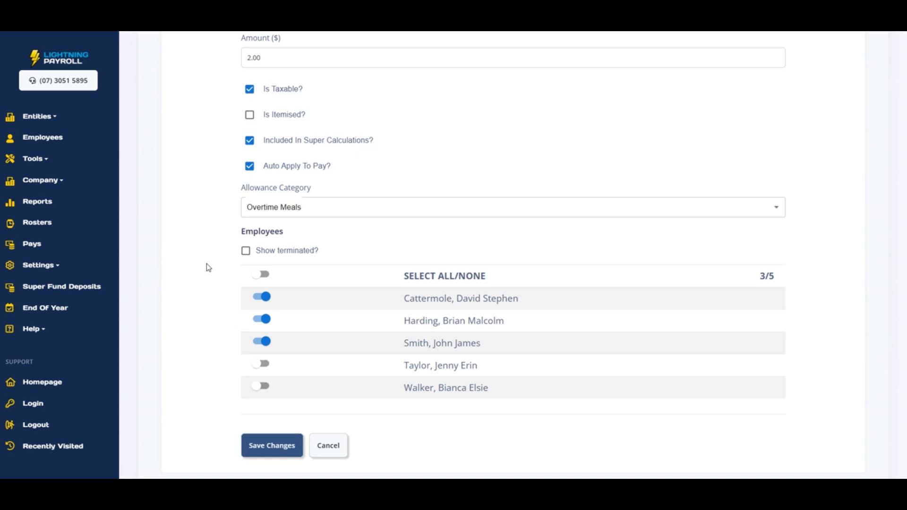
scroll(206, 268, up, 3)
click(59, 182)
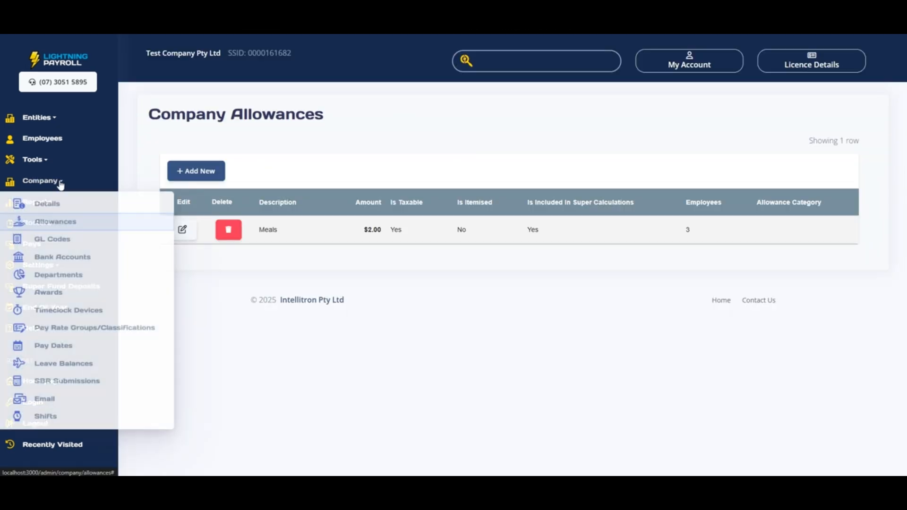
- Open Pay Rate Groups/Classifications and browse the award list and the Wait Staff and Cleaning Staff groups
click(163, 334)
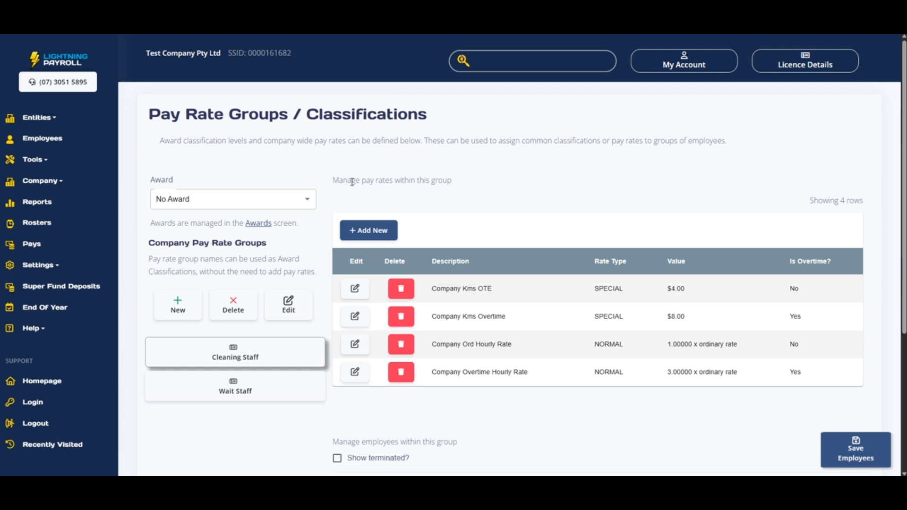
scroll(349, 188, down, 2)
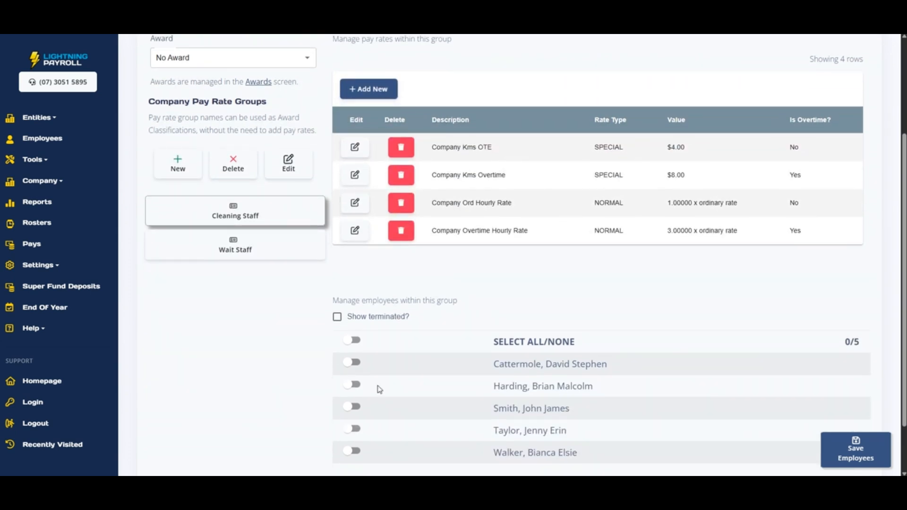
click(306, 108)
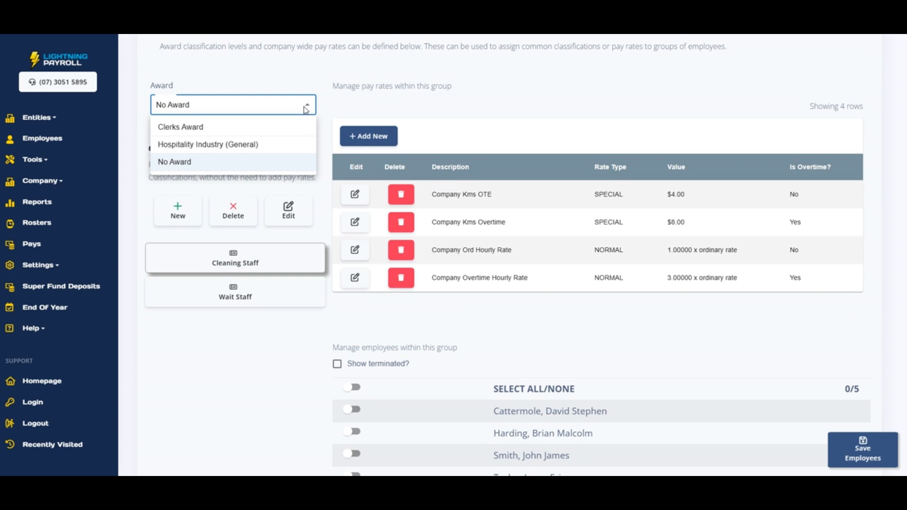
click(305, 107)
click(300, 294)
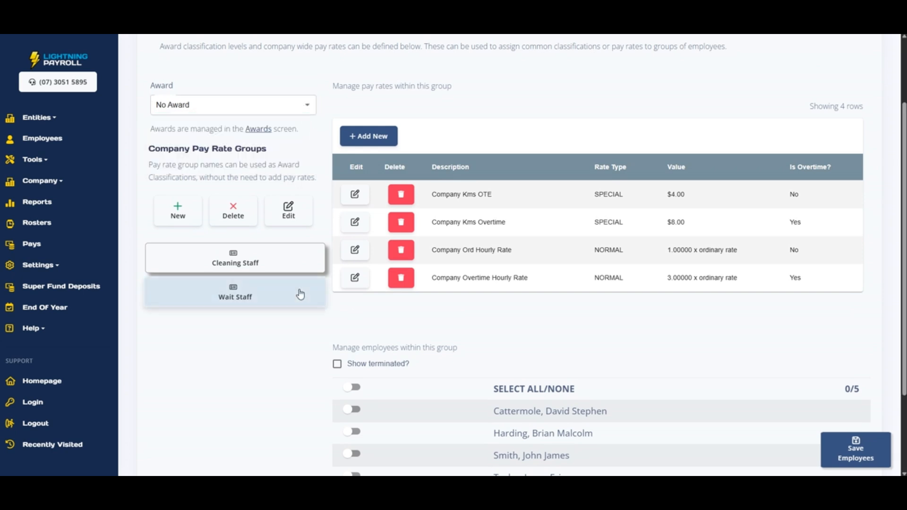
click(290, 257)
- Set the award to Clerks Award and assign two employees to Level 1 - year 1
click(280, 108)
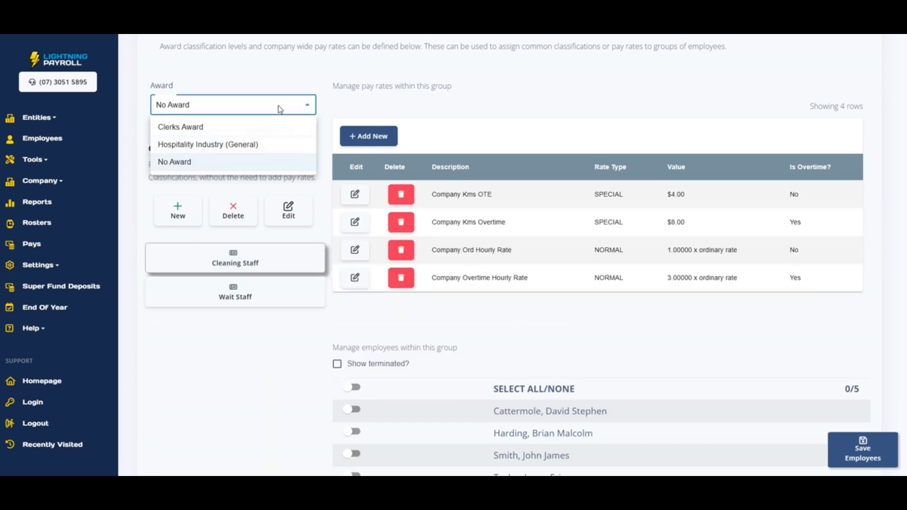
click(268, 133)
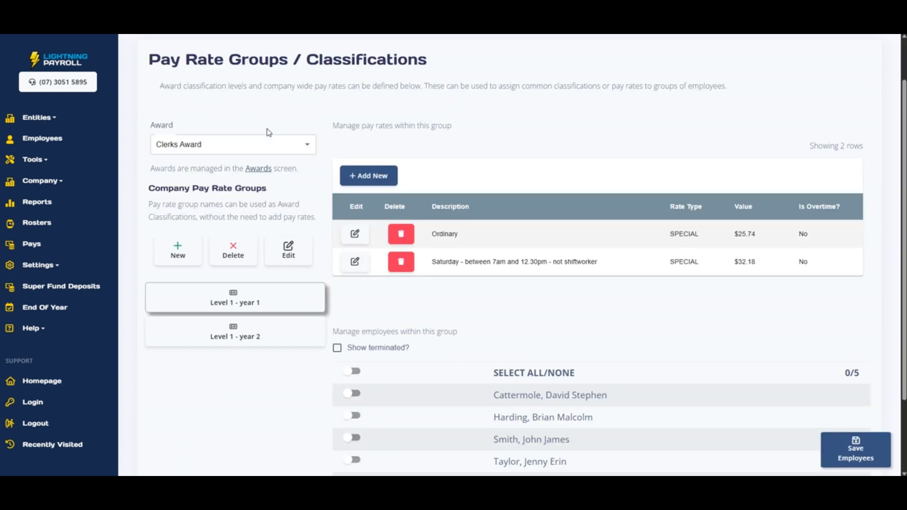
click(251, 342)
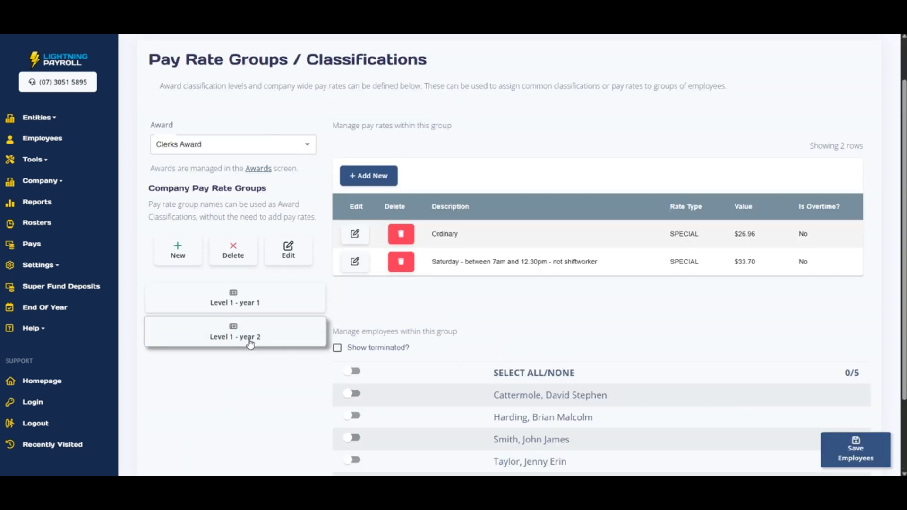
click(250, 305)
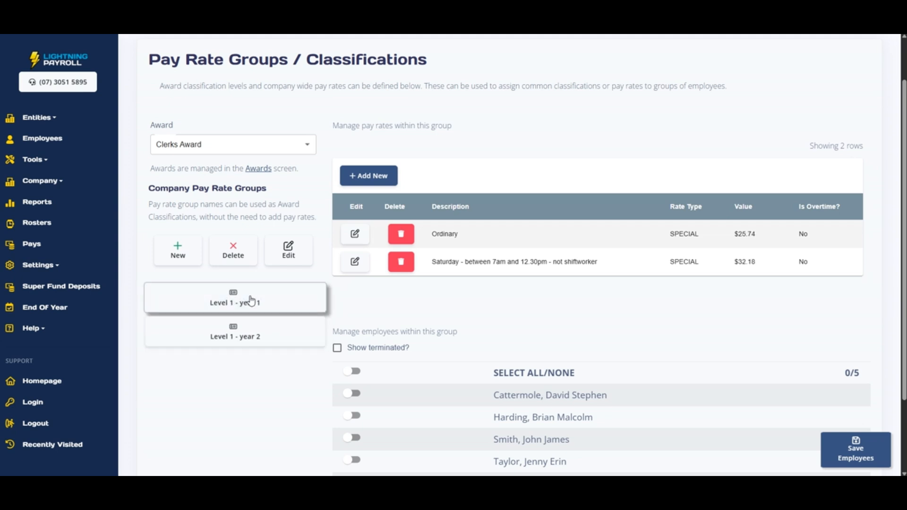
click(352, 394)
click(353, 416)
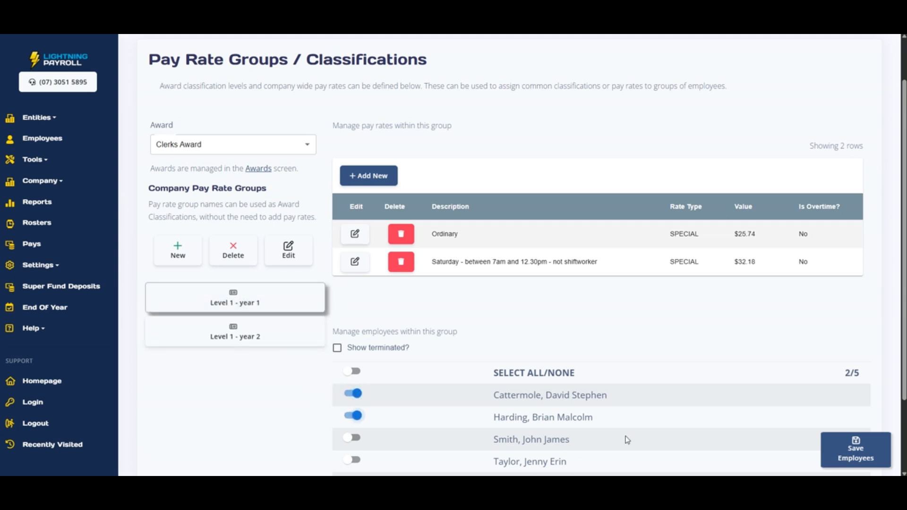
click(859, 459)
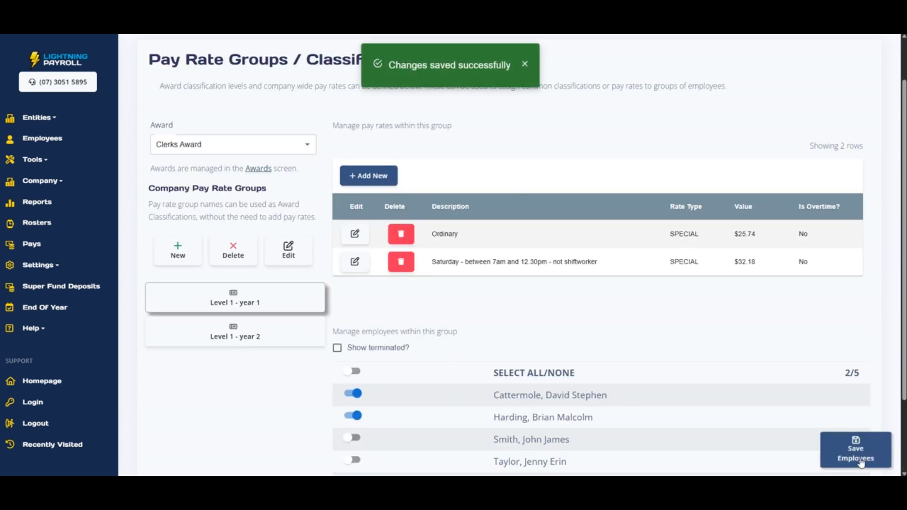
click(43, 138)
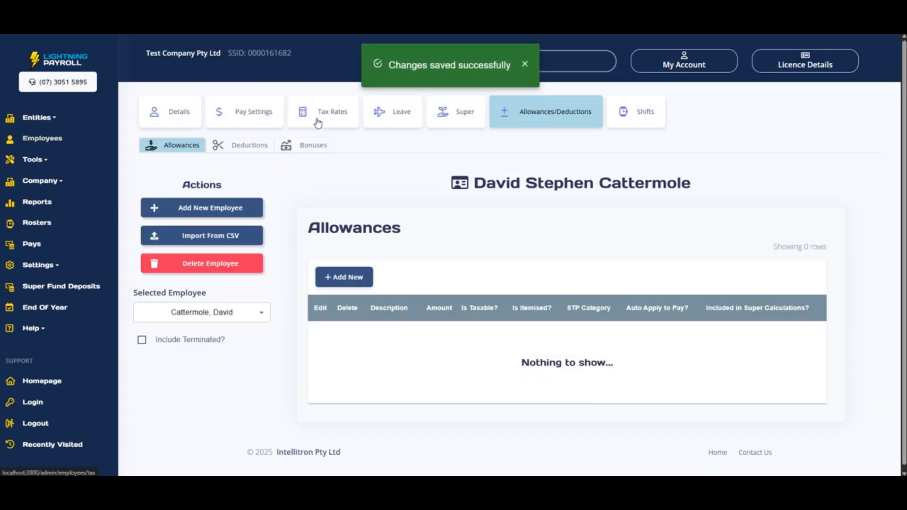
- Review the employee's Tax Settings, then view Special Tax Rates: no industry selected, Working Holiday unticked
click(318, 121)
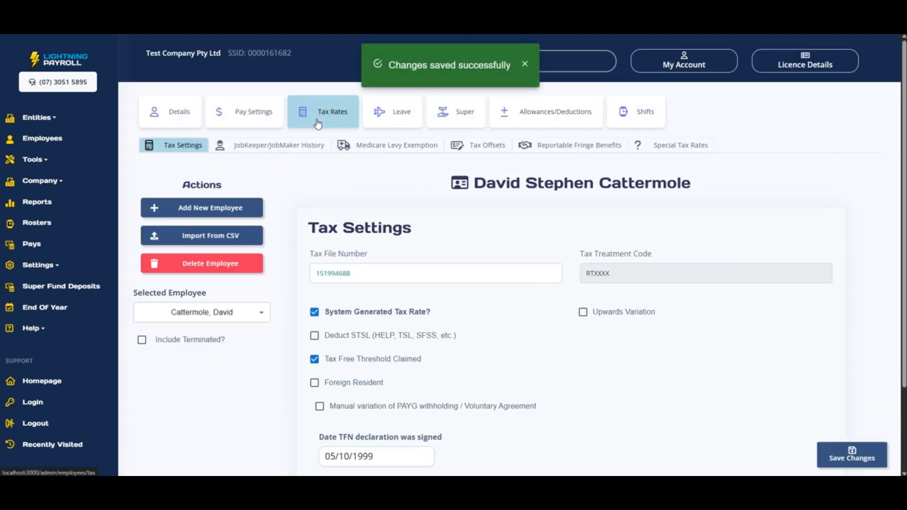
scroll(384, 237, down, 1)
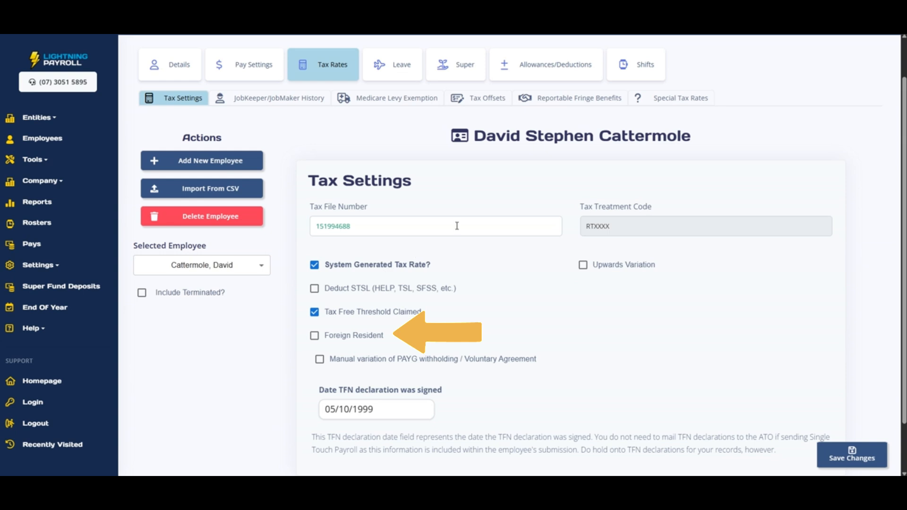
click(684, 100)
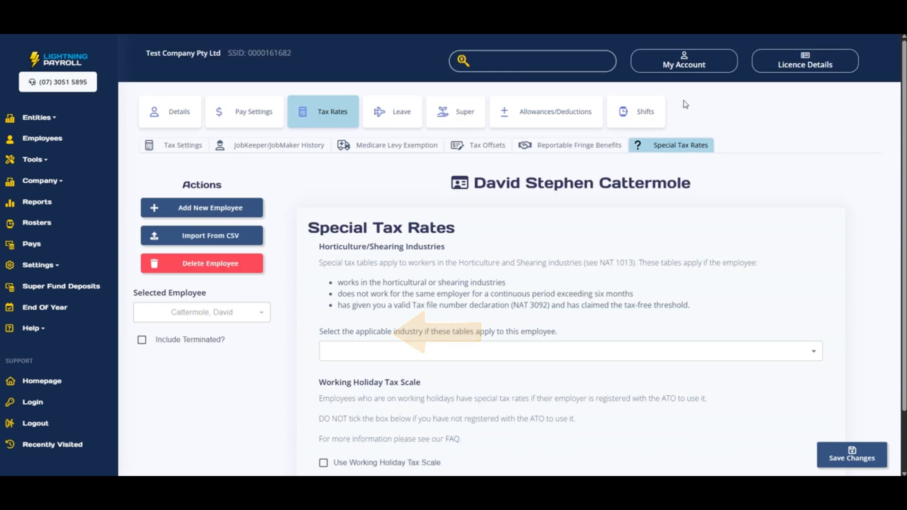
scroll(693, 225, down, 1)
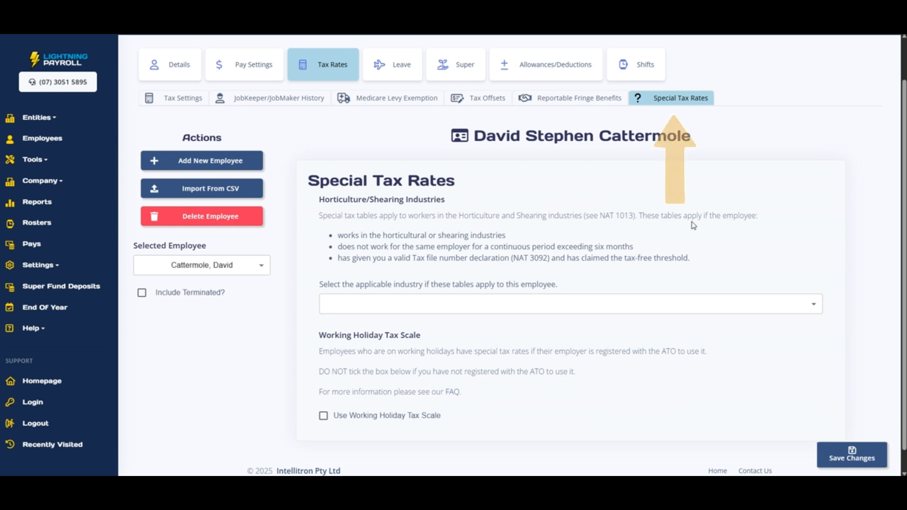
- Check the employee's 12% superannuation settings, then list their super funds with AustralianSuper as primary
click(459, 80)
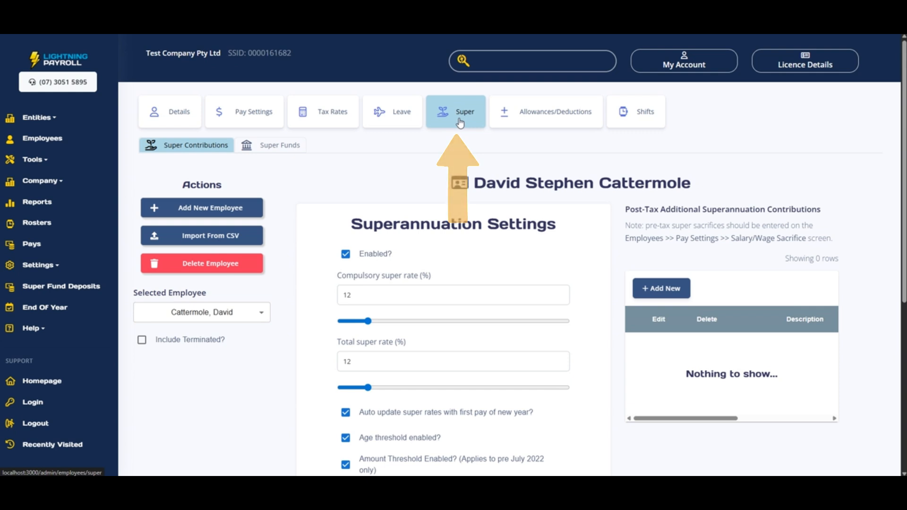
scroll(457, 144, down, 1)
scroll(439, 199, down, 1)
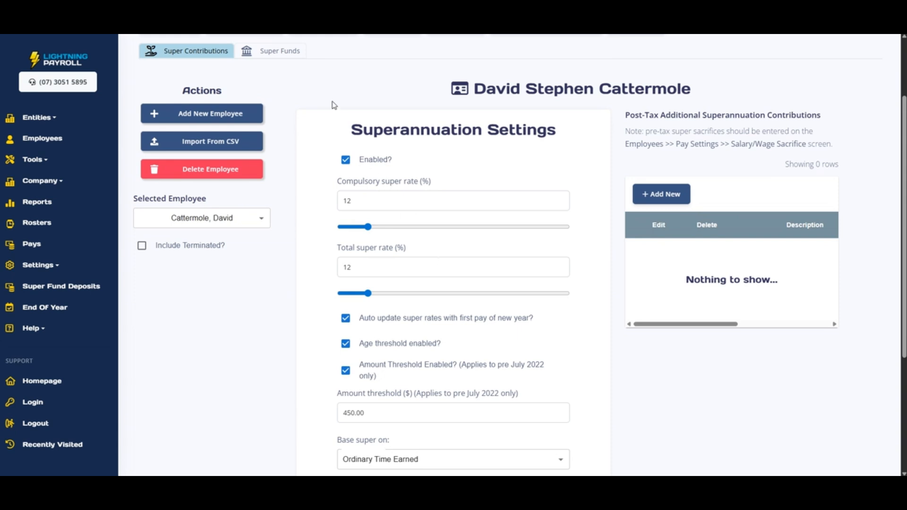
click(280, 53)
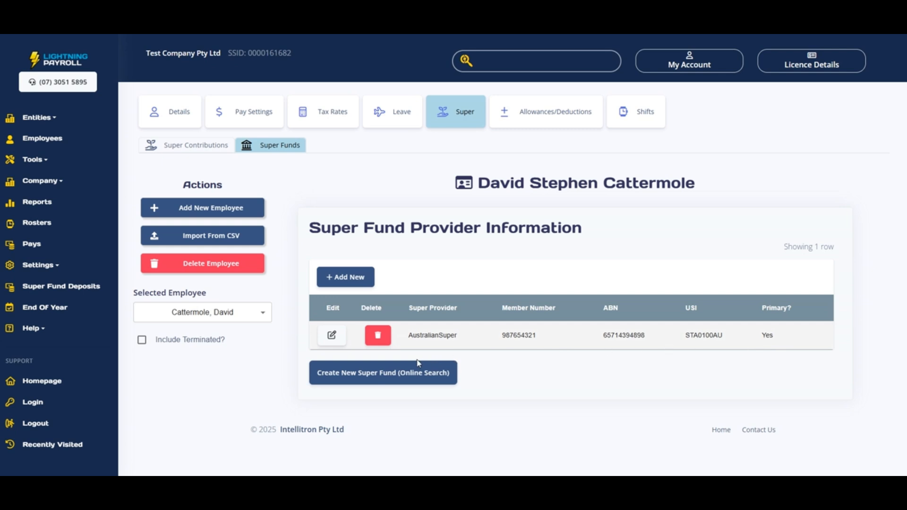
- Look up Superhero Super by its USI online and save it as a new fund
click(345, 374)
click(344, 153)
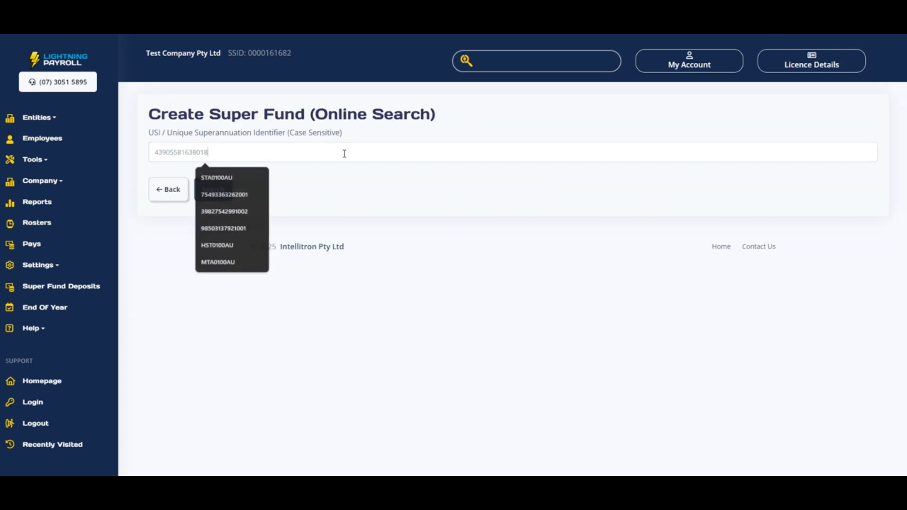
click(217, 190)
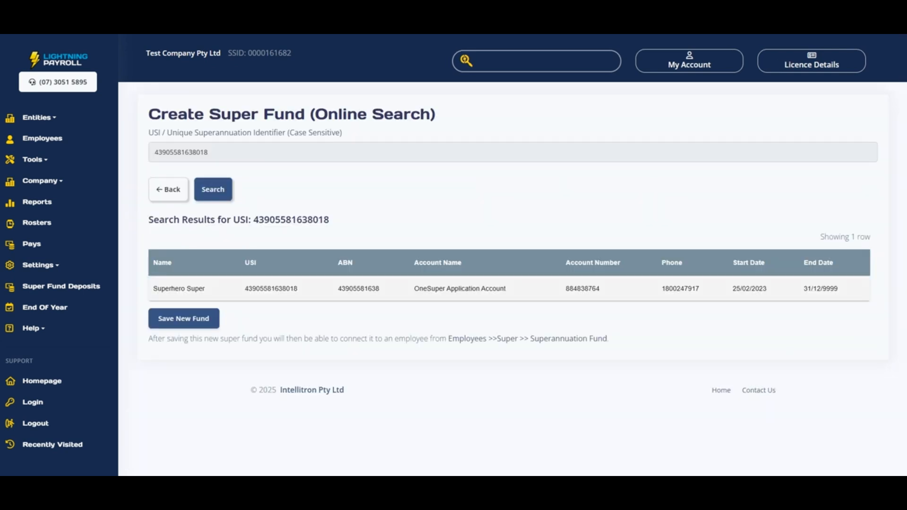
click(199, 320)
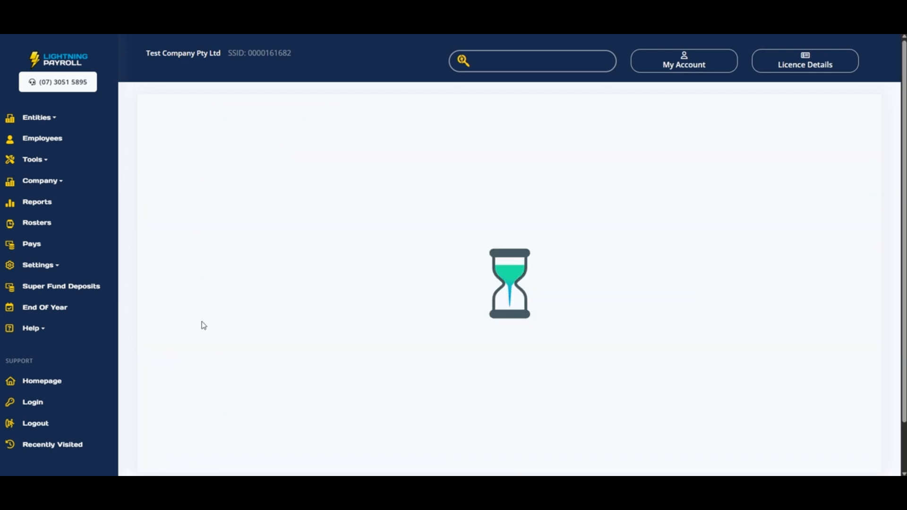
- Switch the employee's super fund to Superhero Super, then view the five pending weekly pays
click(331, 335)
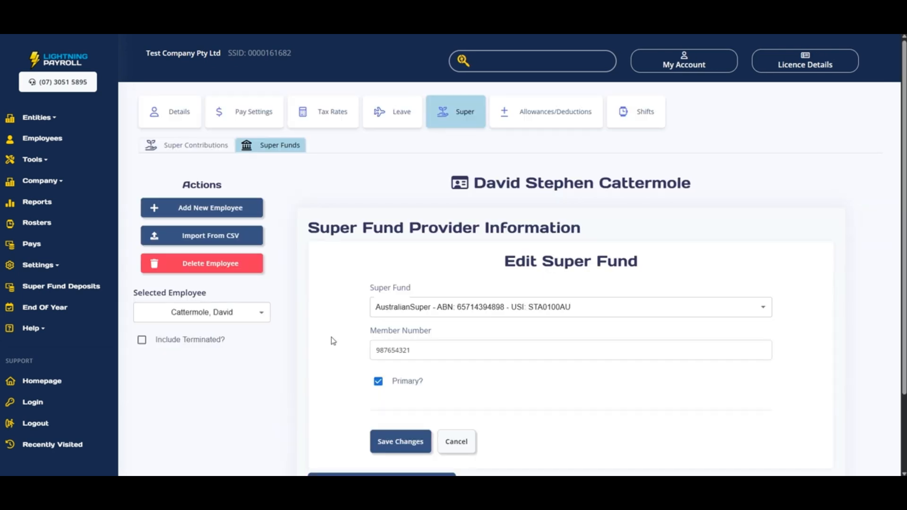
click(482, 308)
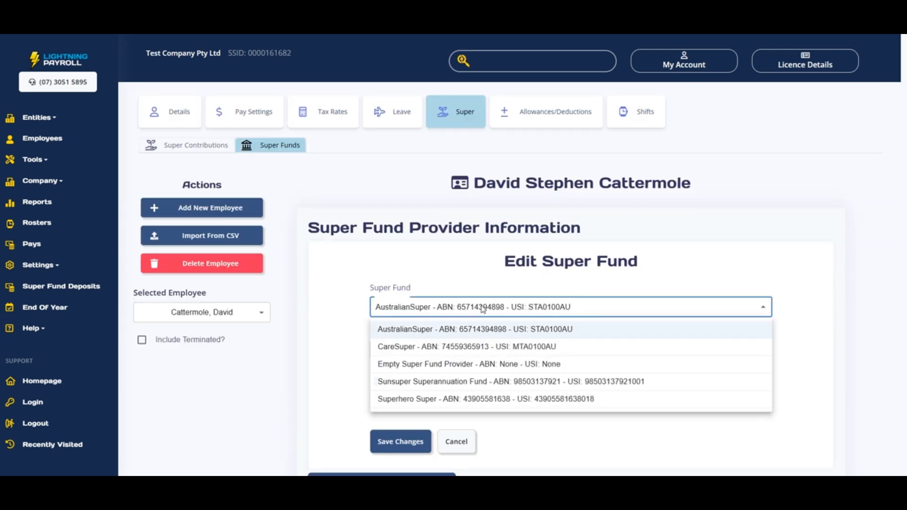
click(464, 399)
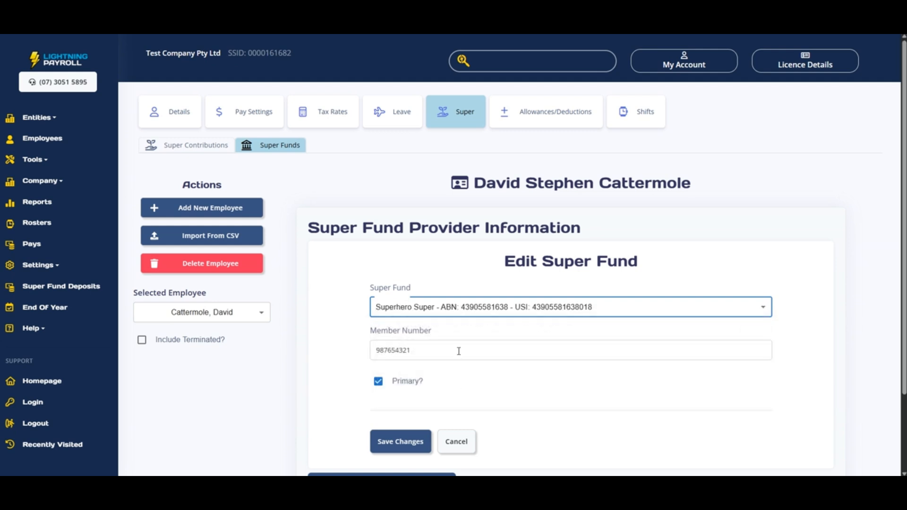
click(406, 442)
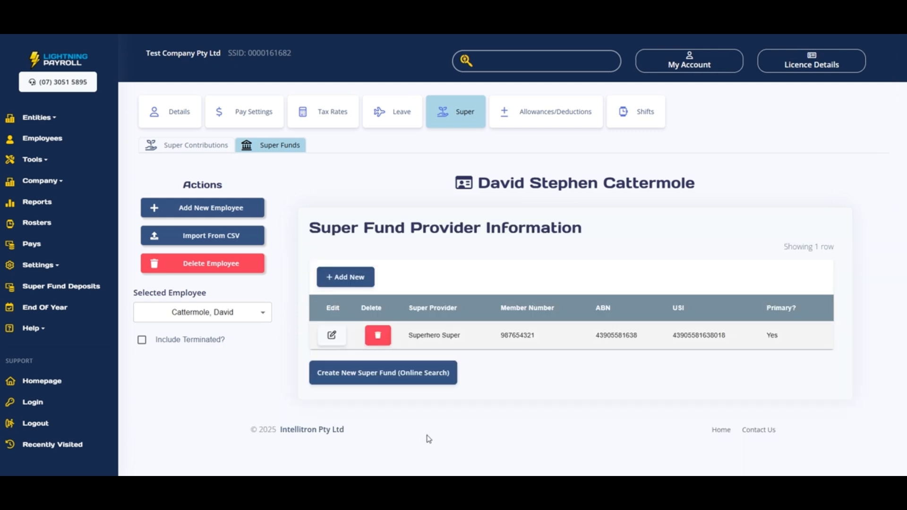
click(28, 244)
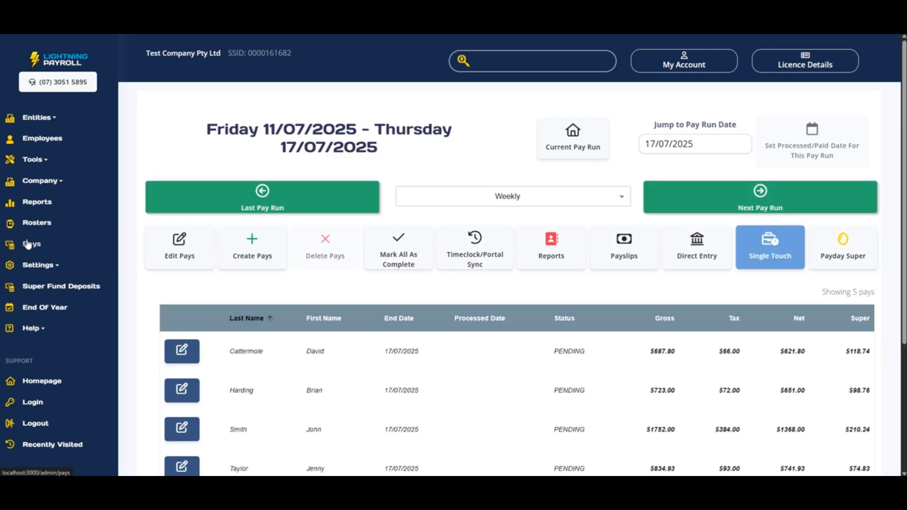
scroll(157, 249, down, 1)
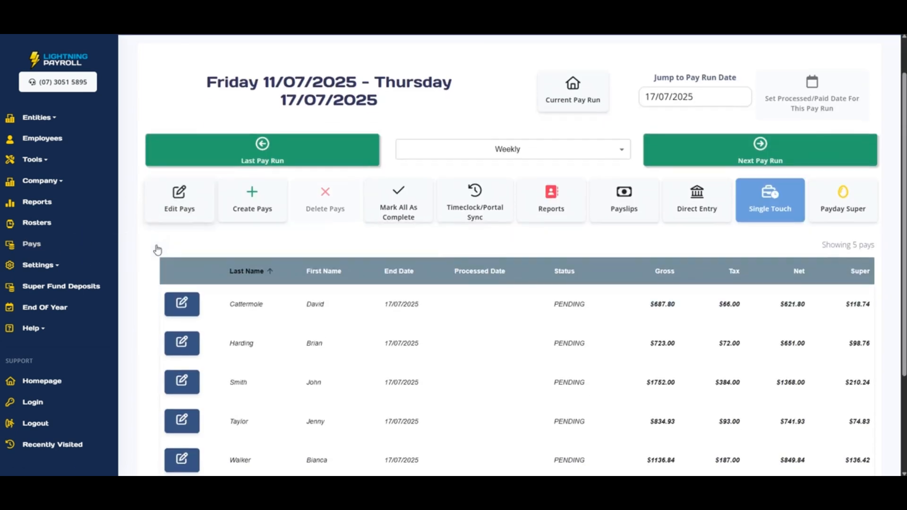